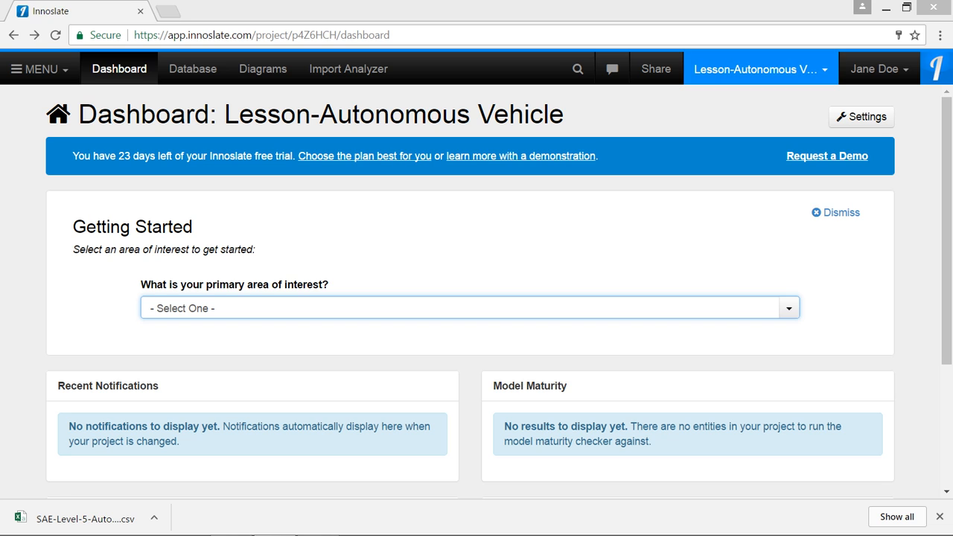
# - Bring up the project switcher from the current project name in the top bar
pyautogui.click(759, 68)
# - Create a new project named 'Lesson- Autonomous Vehicle' via Manage Projects and go to its dashboard
pyautogui.click(748, 187)
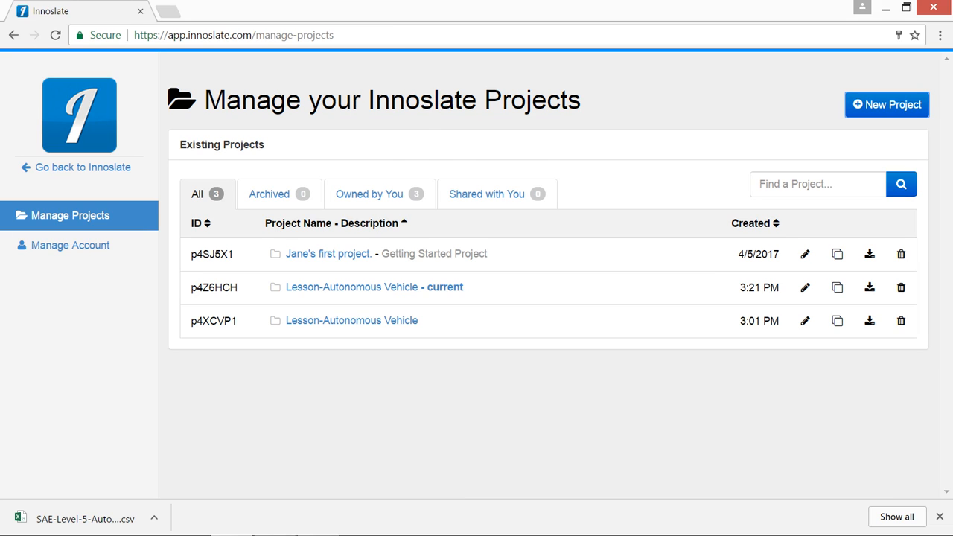
pyautogui.click(887, 105)
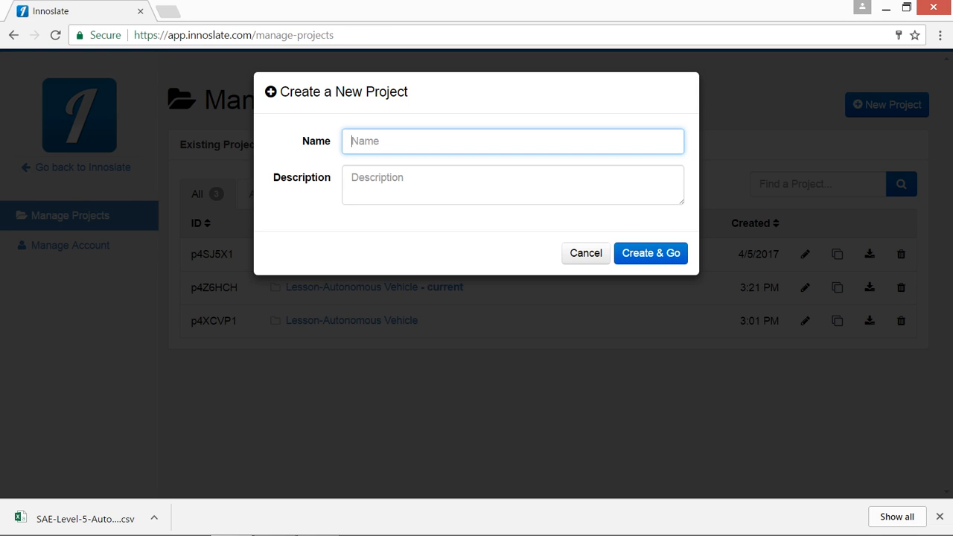
pyautogui.write('Lesson- ')
pyautogui.write('Autonomou')
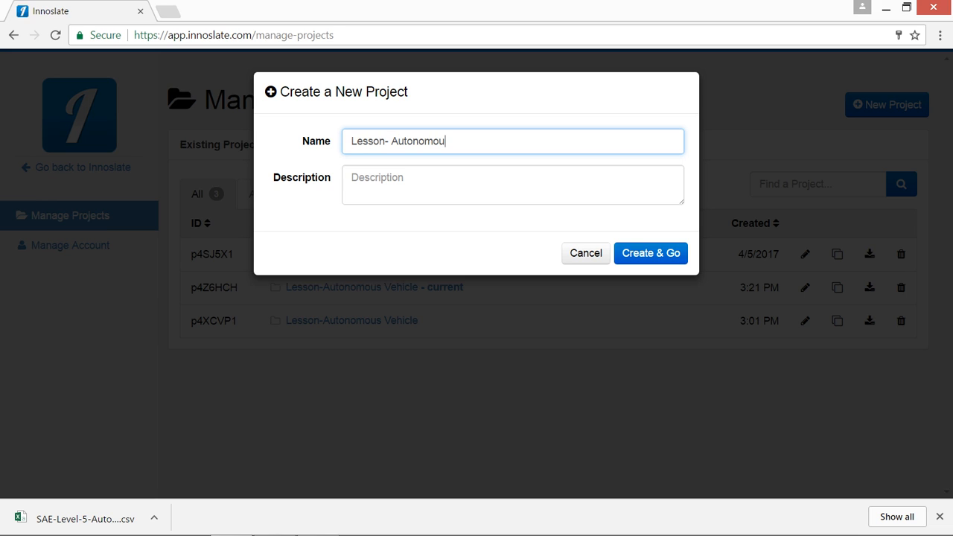
pyautogui.write('s Vehicle')
pyautogui.press('Return')
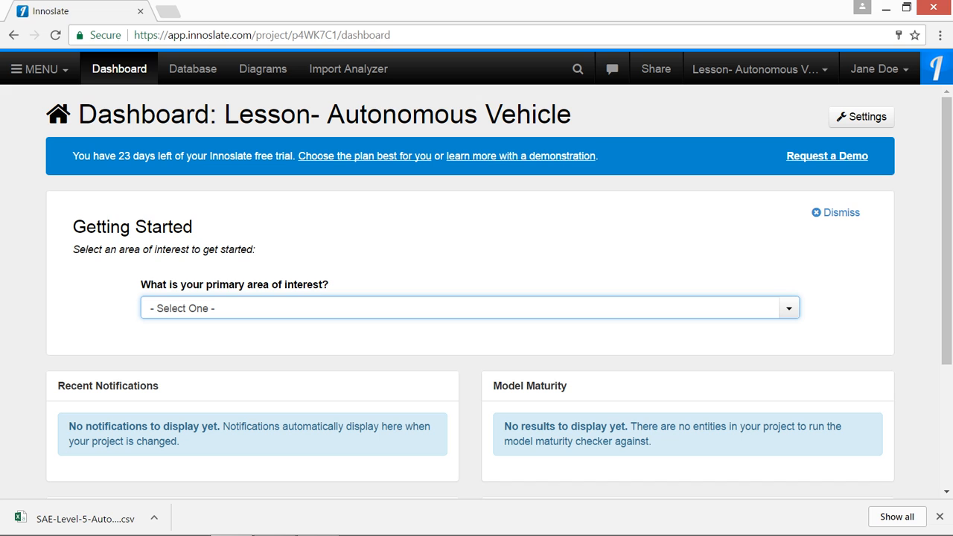
# - Launch the Import Analyzer from the Tools menu for this project
pyautogui.click(38, 69)
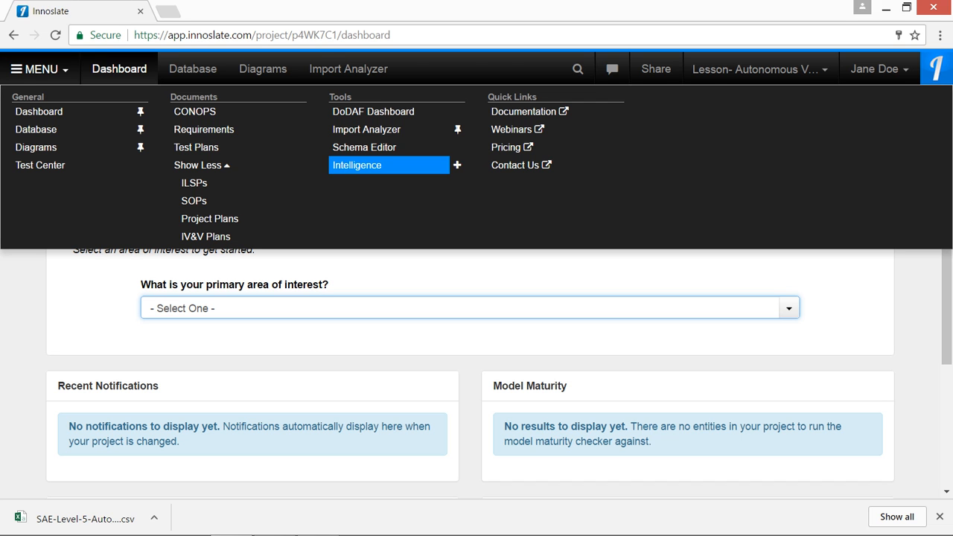
pyautogui.click(366, 129)
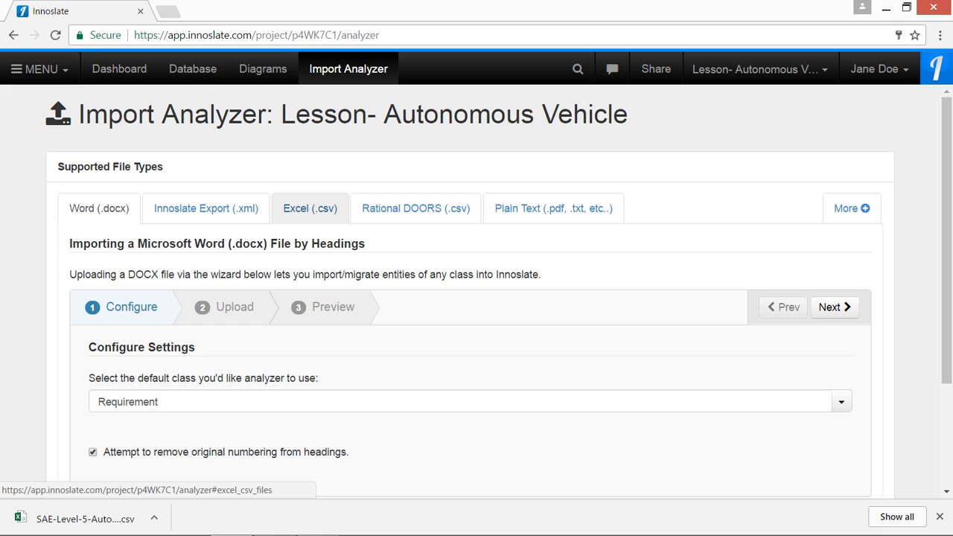
# - Choose Excel (.csv) import and upload the downloaded SAE Level 5 requirements CSV
pyautogui.click(309, 208)
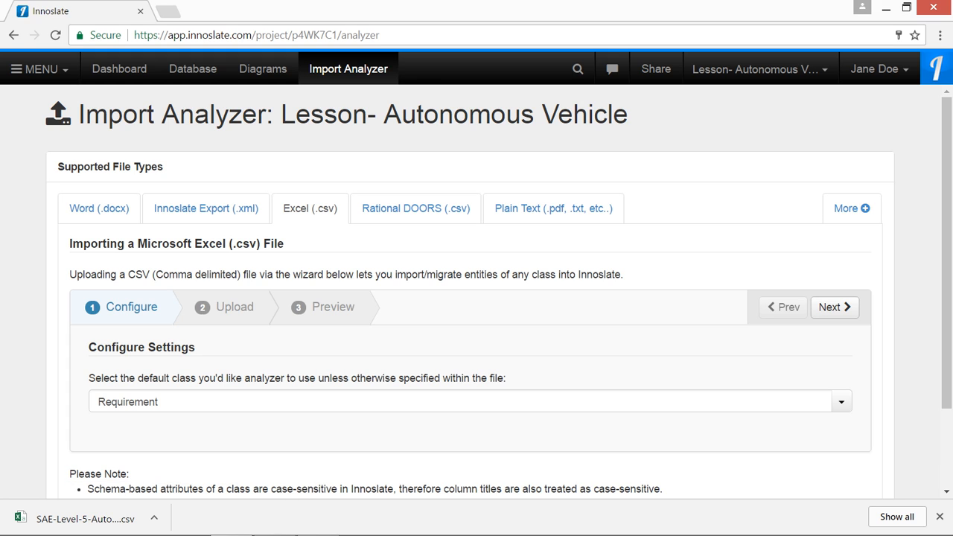
pyautogui.click(834, 307)
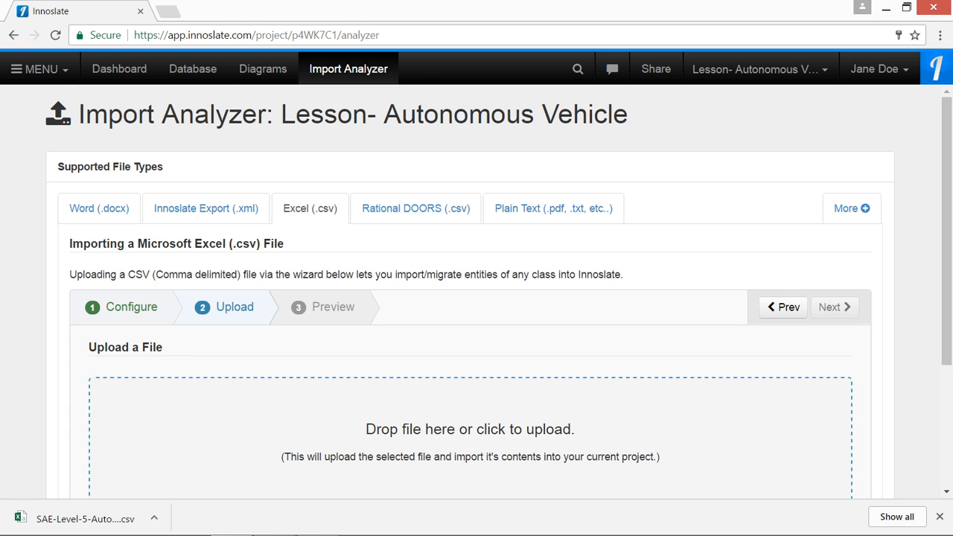
pyautogui.moveTo(82, 519); pyautogui.dragTo(406, 430)
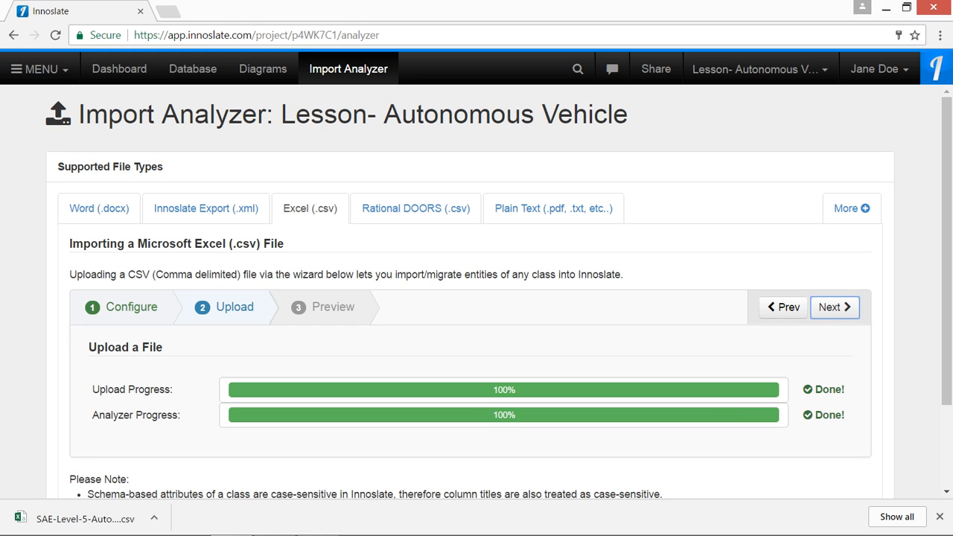
# - Advance to the import preview of 11 entities before saving the requirements document
pyautogui.press('Return')
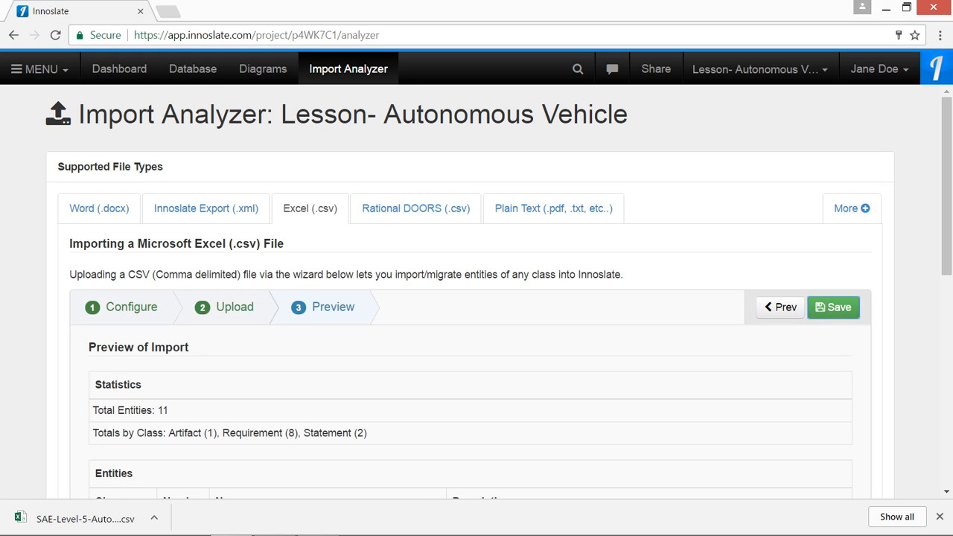
pyautogui.moveTo(947, 186); pyautogui.dragTo(947, 242)
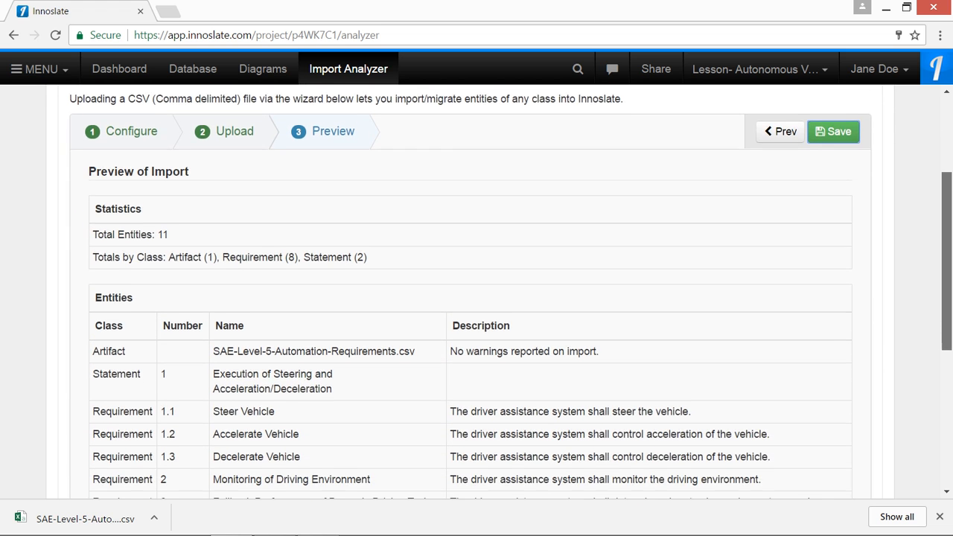
pyautogui.moveTo(947, 243); pyautogui.dragTo(946, 275)
pyautogui.scroll(1, 477, 298)
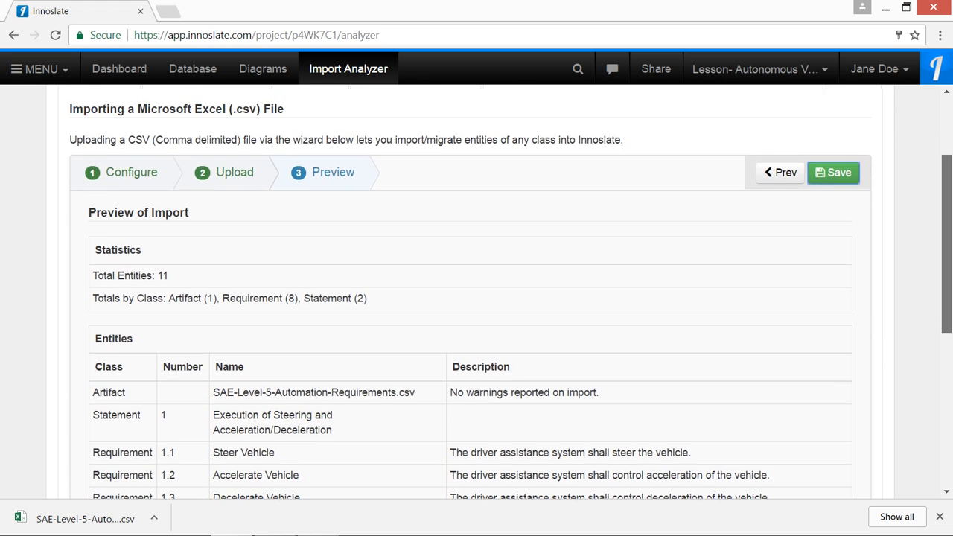
pyautogui.scroll(2, 476, 298)
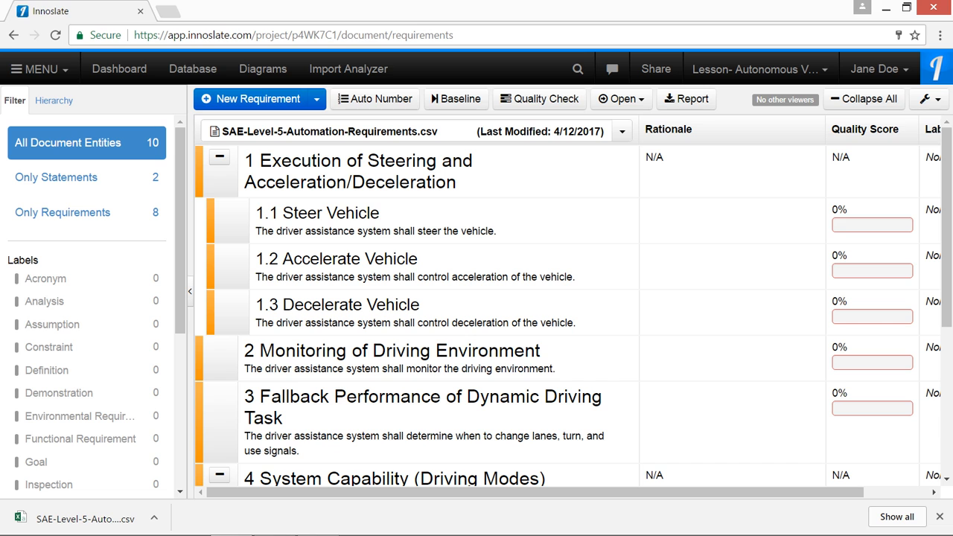
pyautogui.scroll(-1, 573, 306)
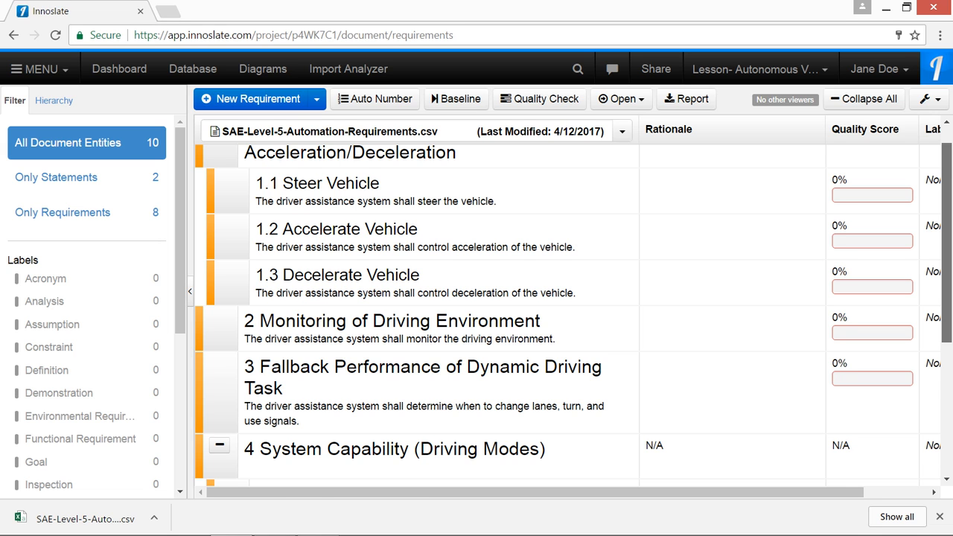
pyautogui.scroll(-2, 573, 315)
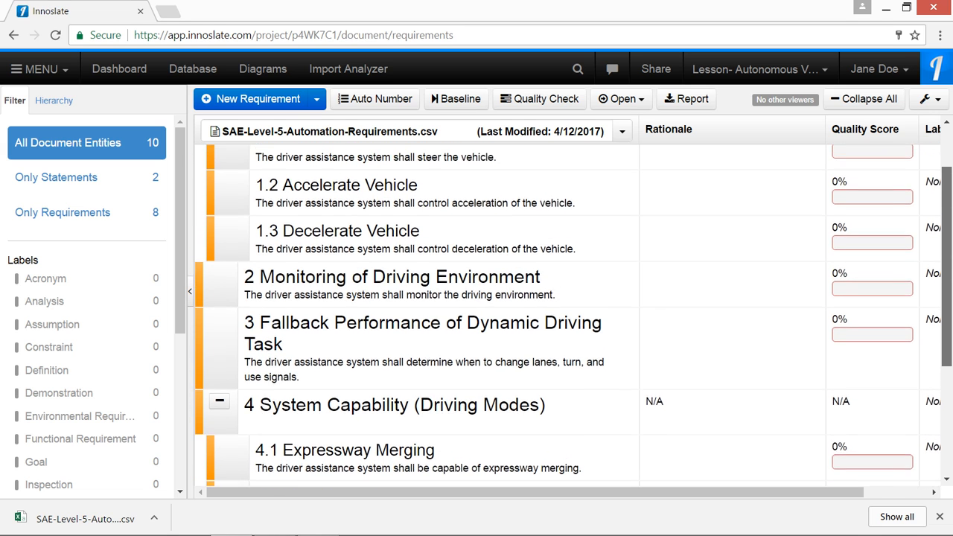
pyautogui.scroll(3, 573, 315)
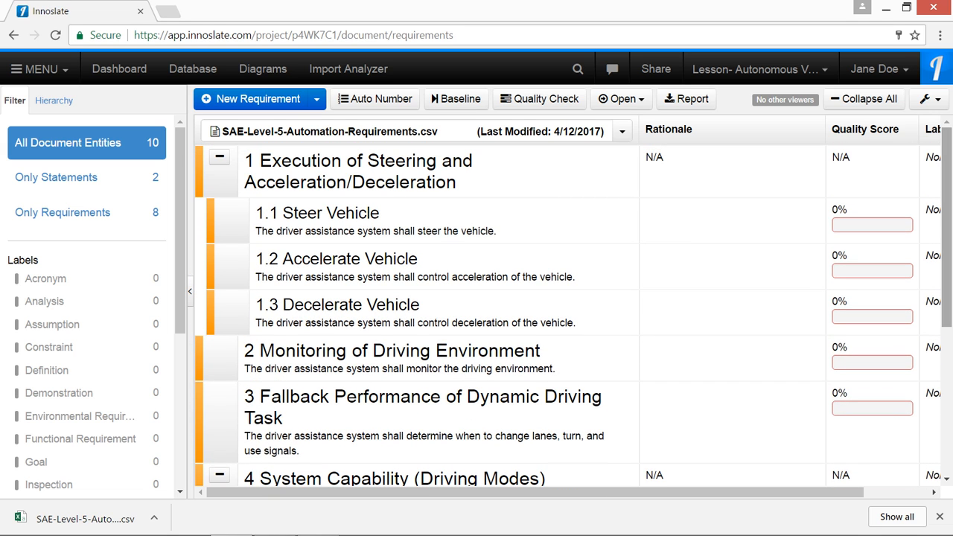